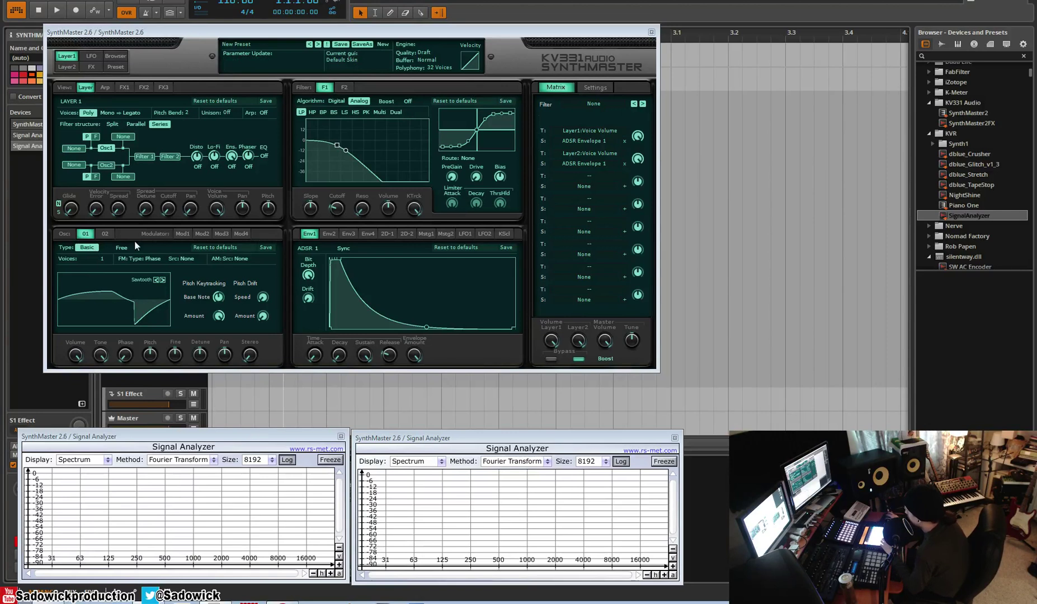
Freeze the right Signal Analyzer on the sawtooth's harmonic spectrum
click(671, 463)
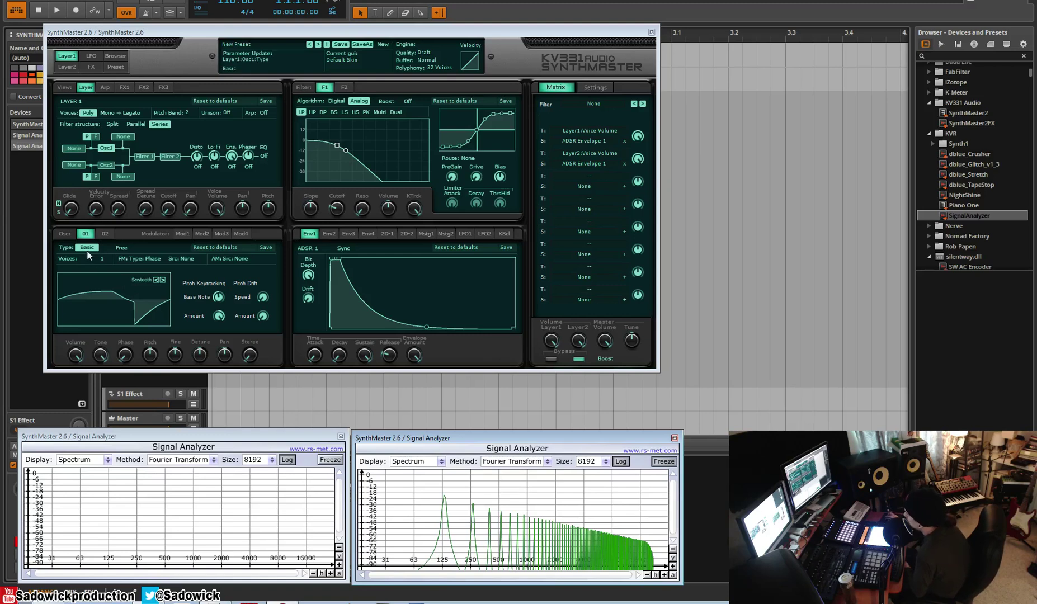
Switch Osc1's waveform from sawtooth to Sine and nudge the left analyzer window aside
click(143, 287)
click(128, 283)
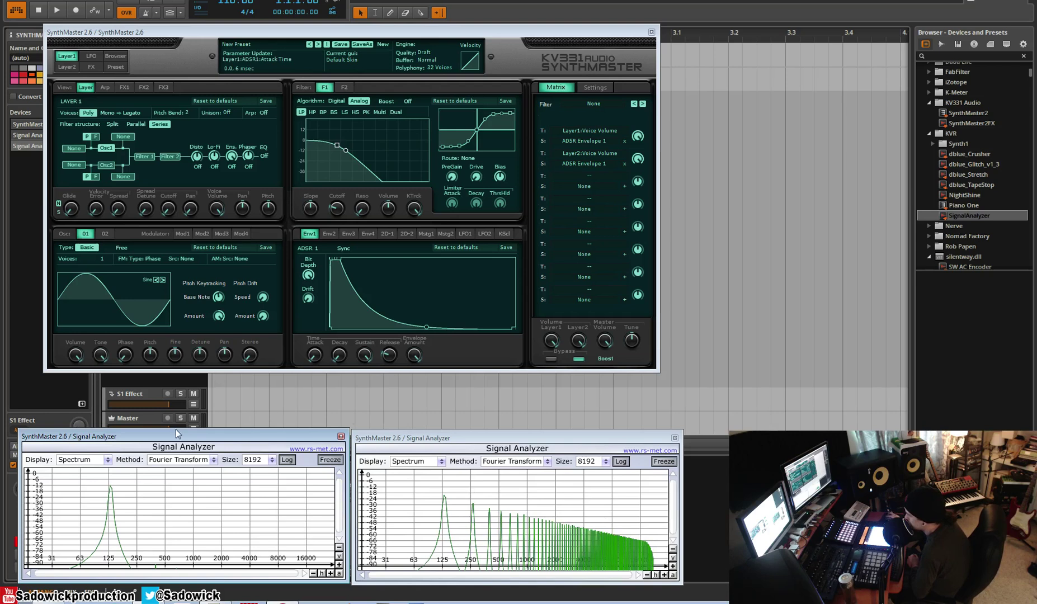
drag(176, 433, 173, 439)
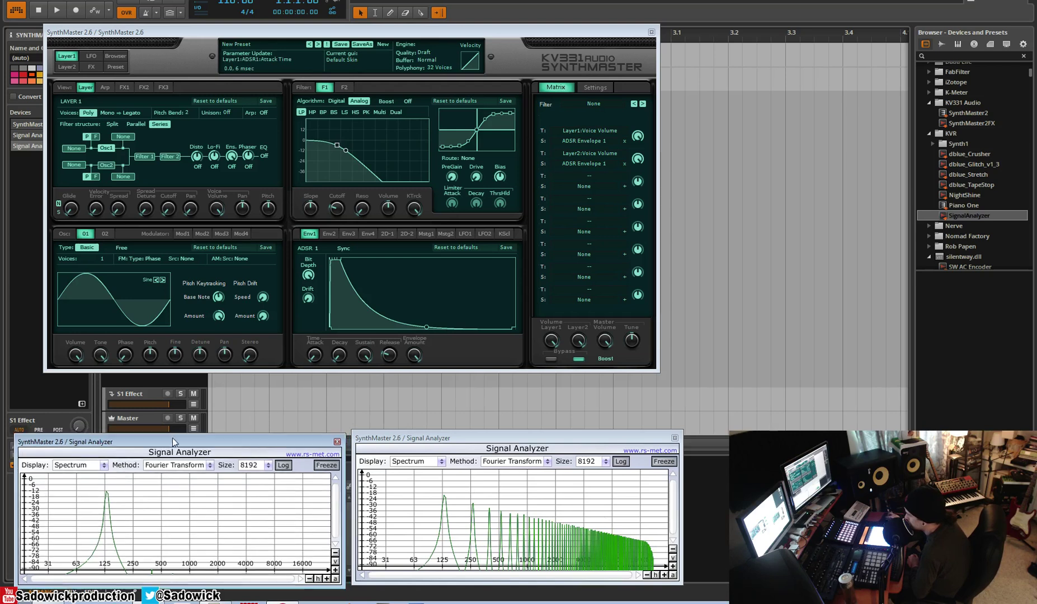
Set Osc 1 to Additive with a Sine first partial, and raise Wave 2's volume for a 250 Hz partial
click(87, 249)
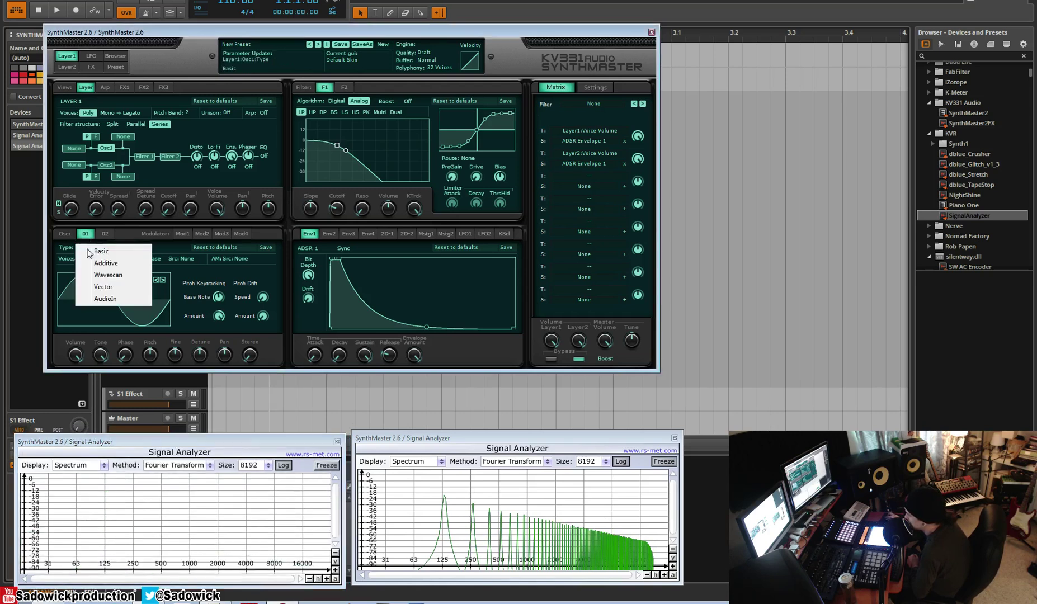
click(130, 264)
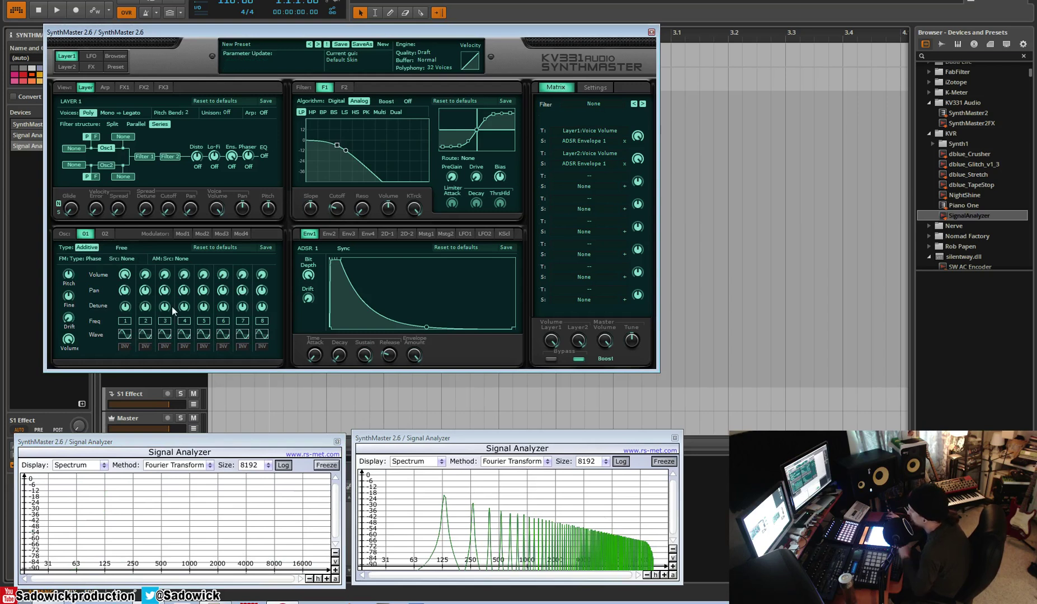
click(131, 334)
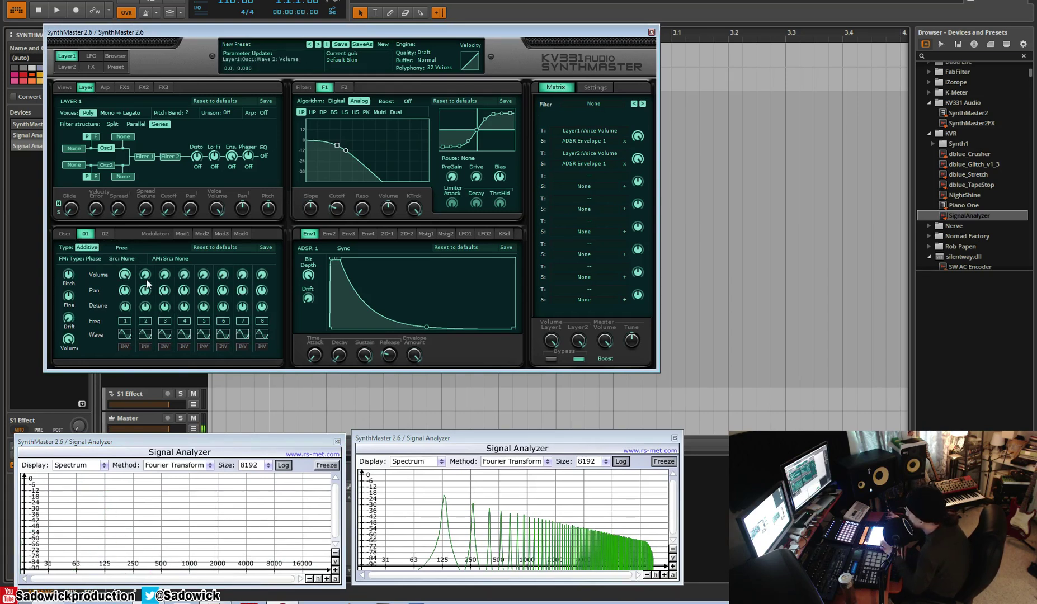
drag(147, 283, 262, 274)
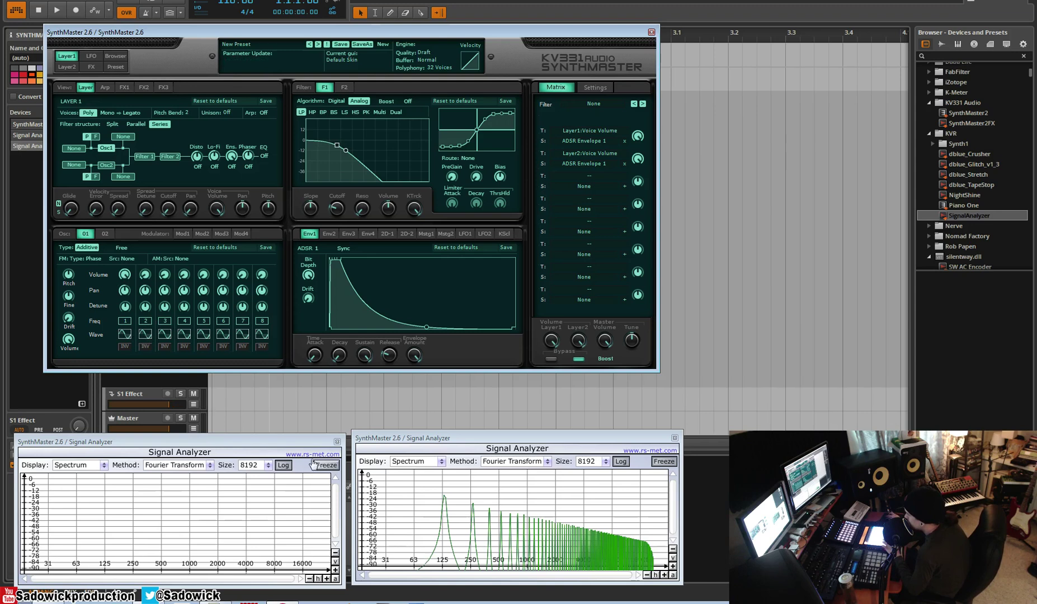
Set the left analyzer's Display mode to Signal
click(207, 466)
click(195, 479)
click(89, 465)
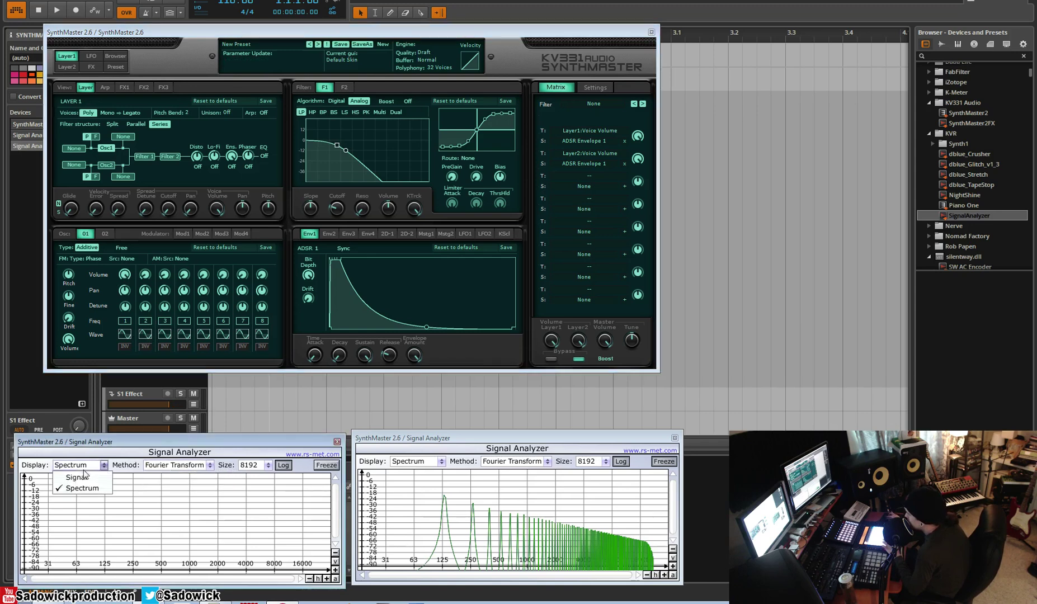
click(83, 475)
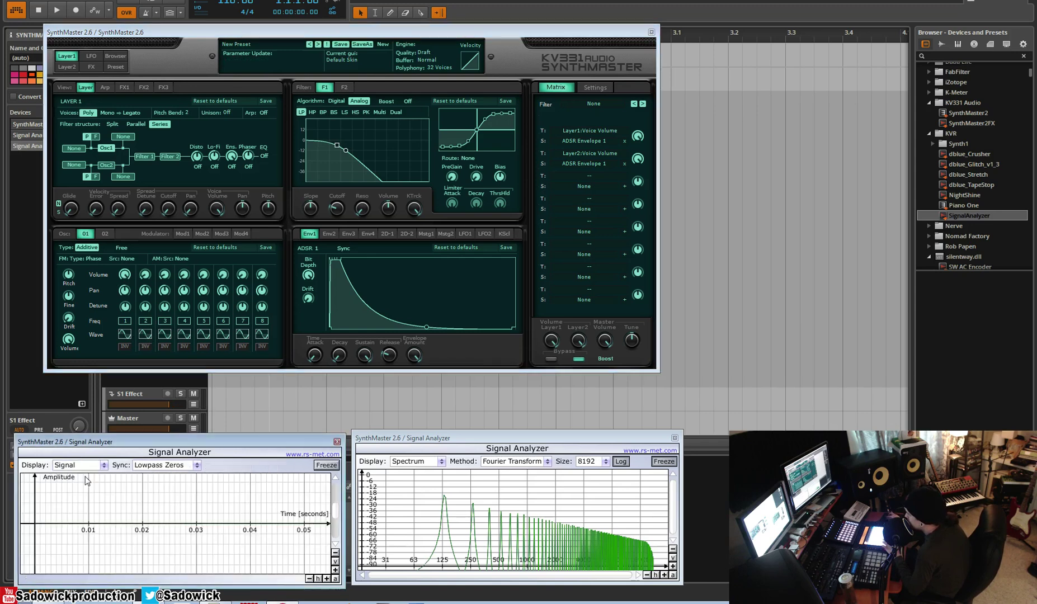
click(160, 300)
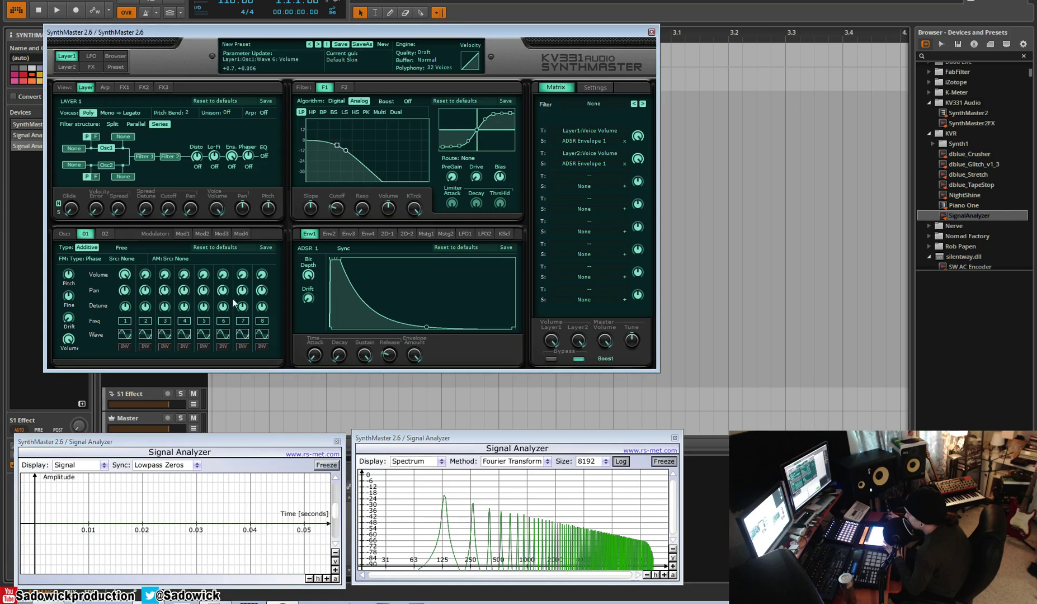
Make partial 1 a sawtooth, and partial 2 a louder square wave at harmonic 12
click(125, 335)
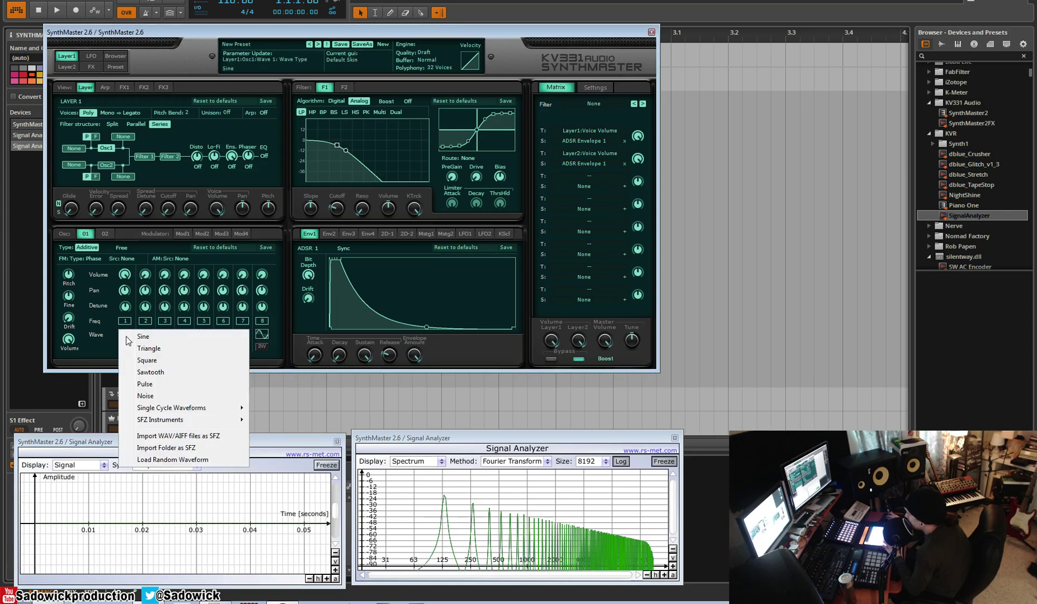
click(151, 372)
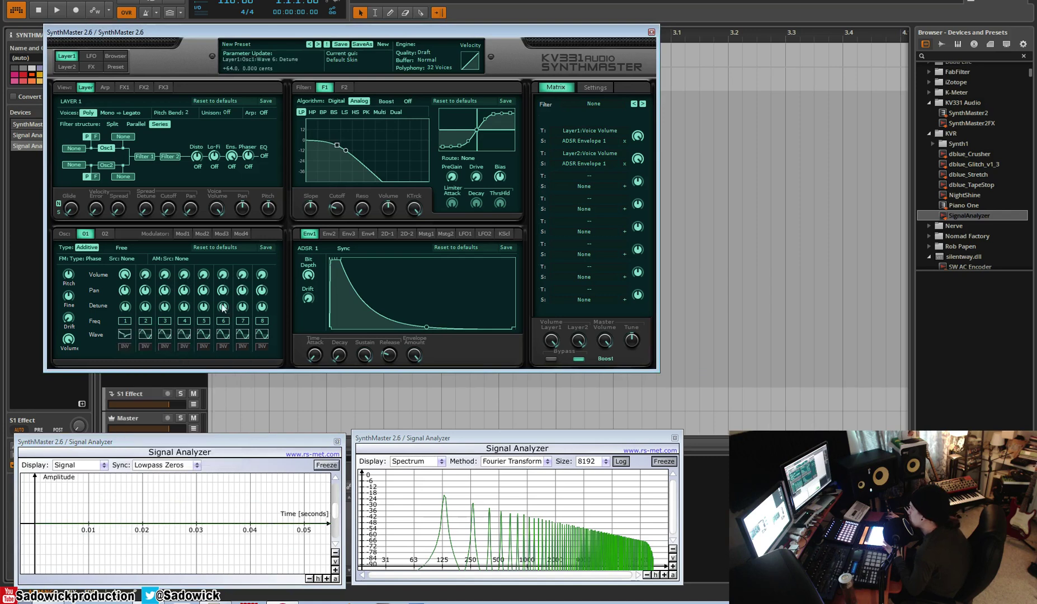
click(145, 321)
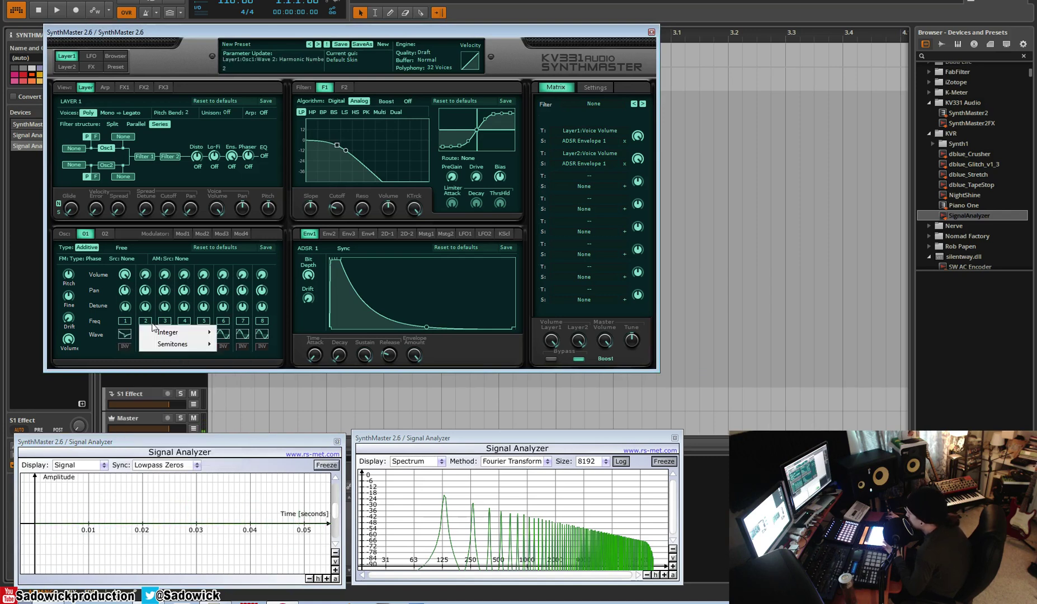
mouse_move(168, 334)
click(249, 379)
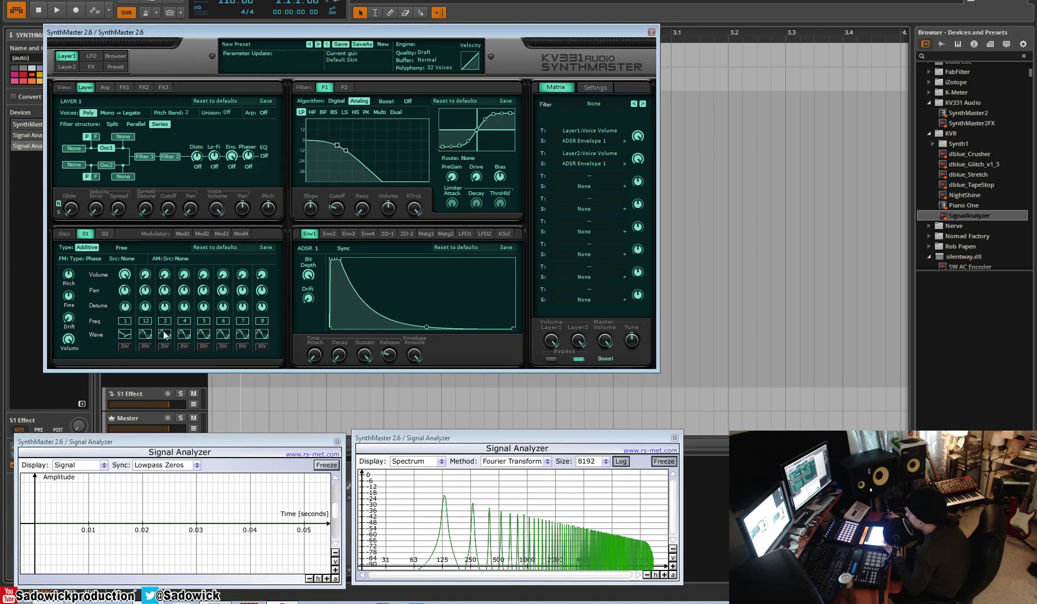
click(152, 339)
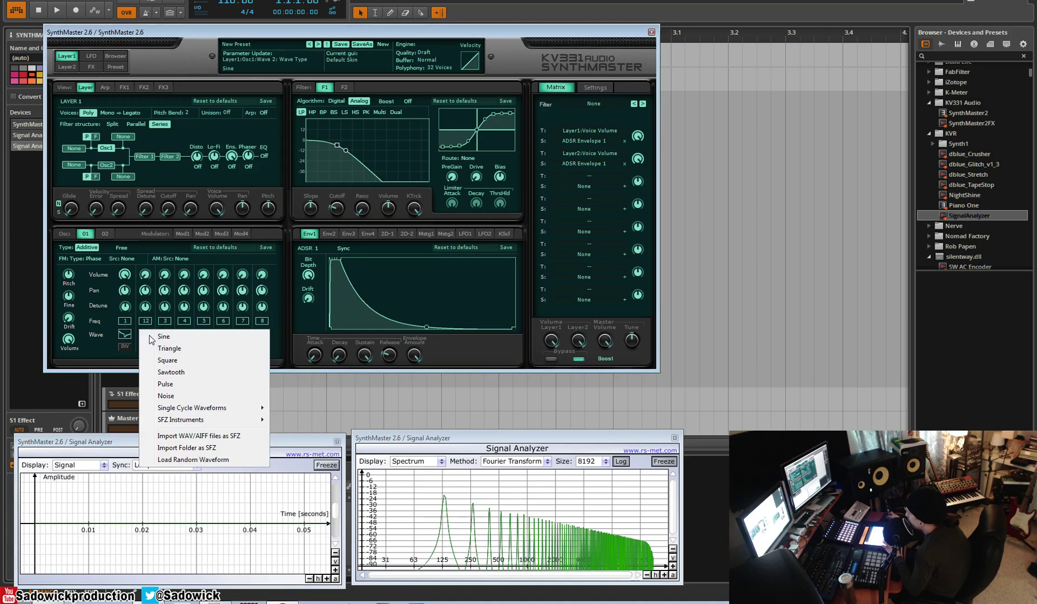
click(178, 363)
drag(145, 274, 148, 259)
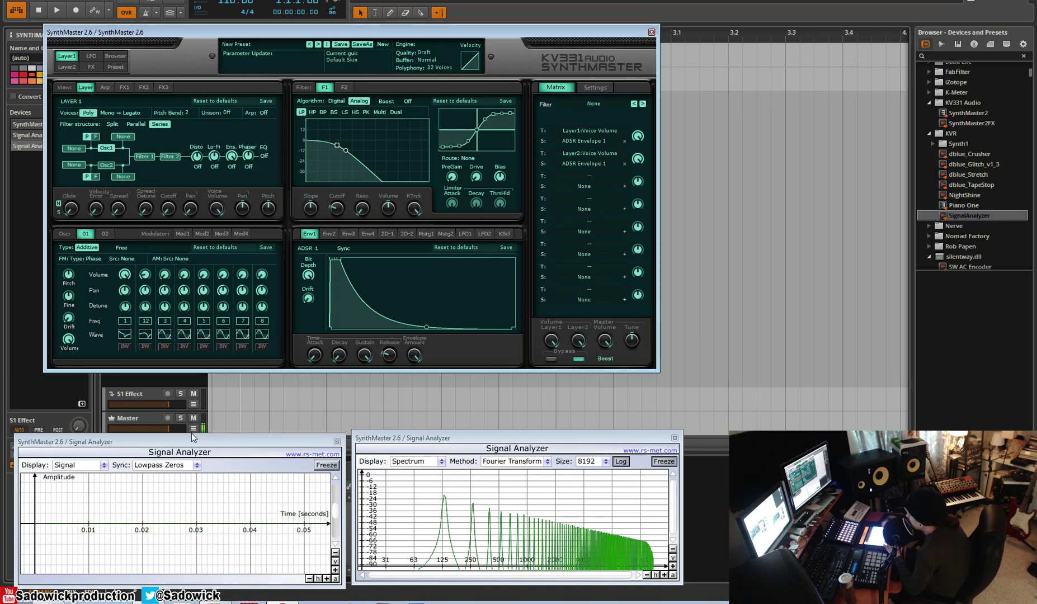
Tune the third partial to harmonic 1 and turn up its volume
click(164, 321)
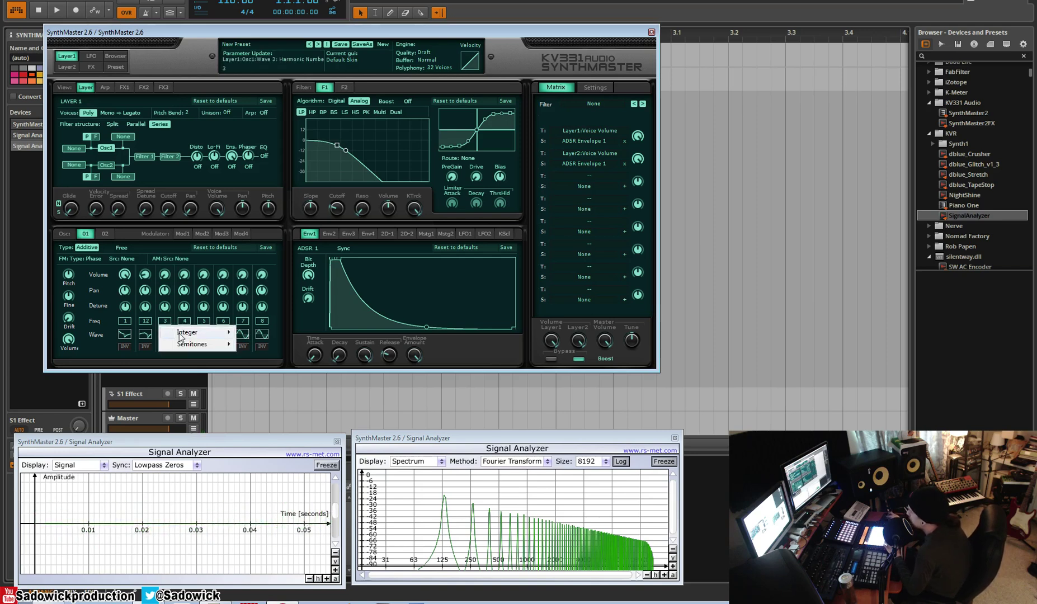
mouse_move(224, 333)
click(265, 249)
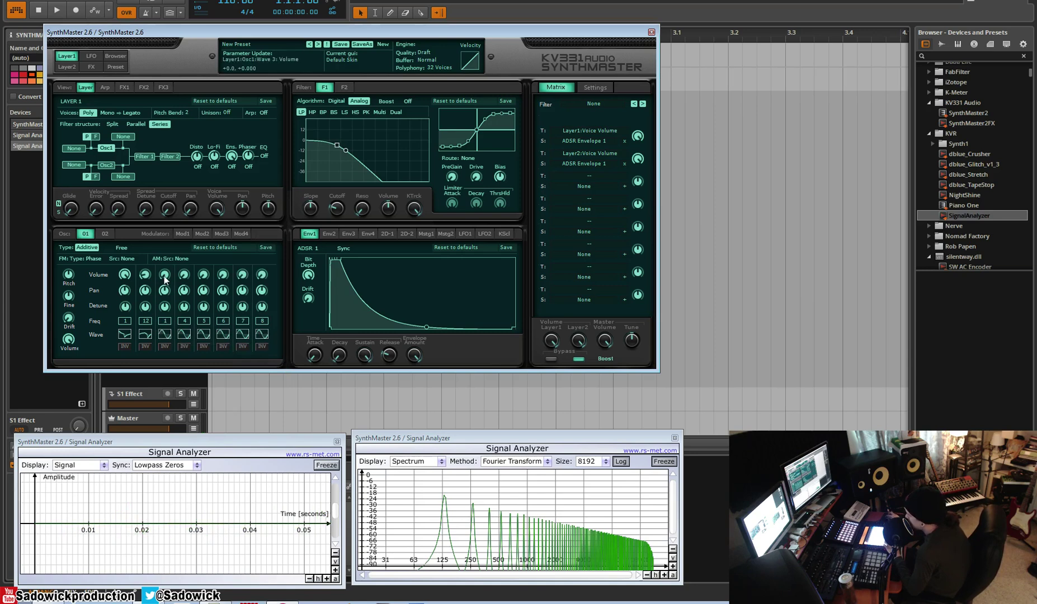
drag(164, 276, 170, 197)
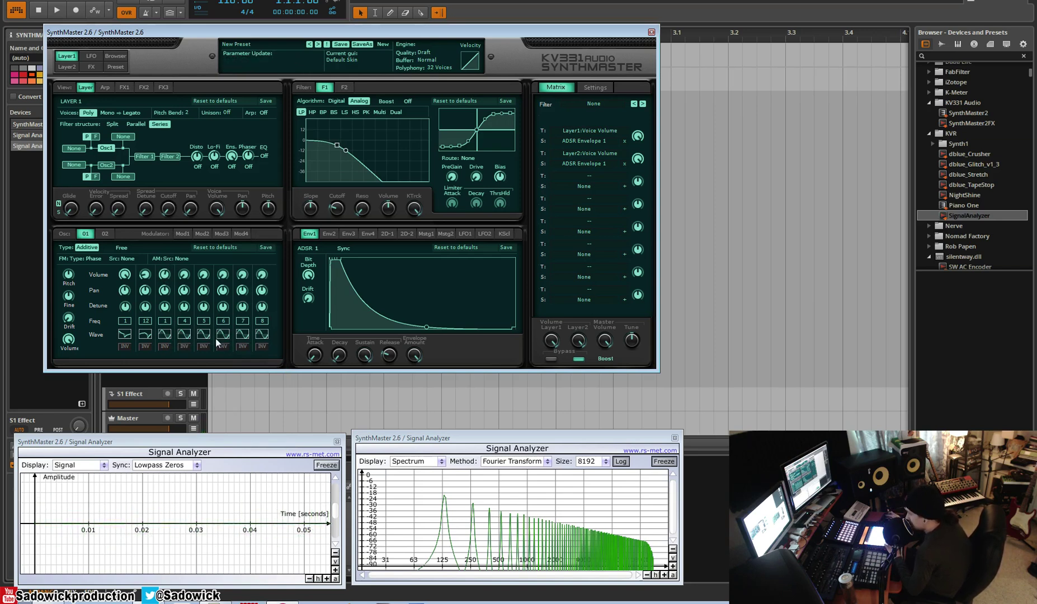
Set the fourth partial to harmonic 7 with a sawtooth waveform
click(183, 321)
mouse_move(197, 334)
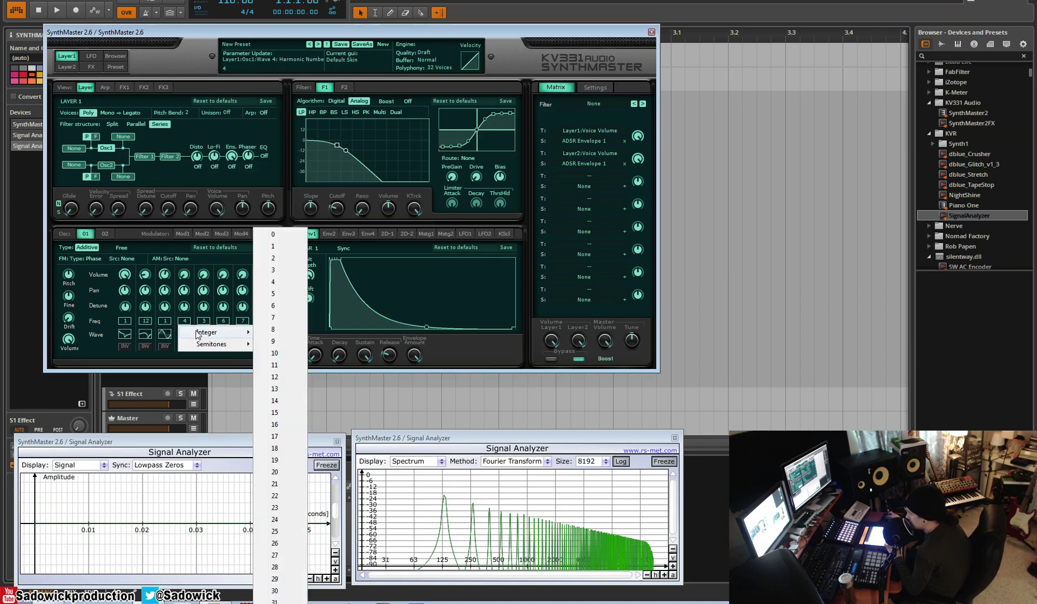
click(281, 318)
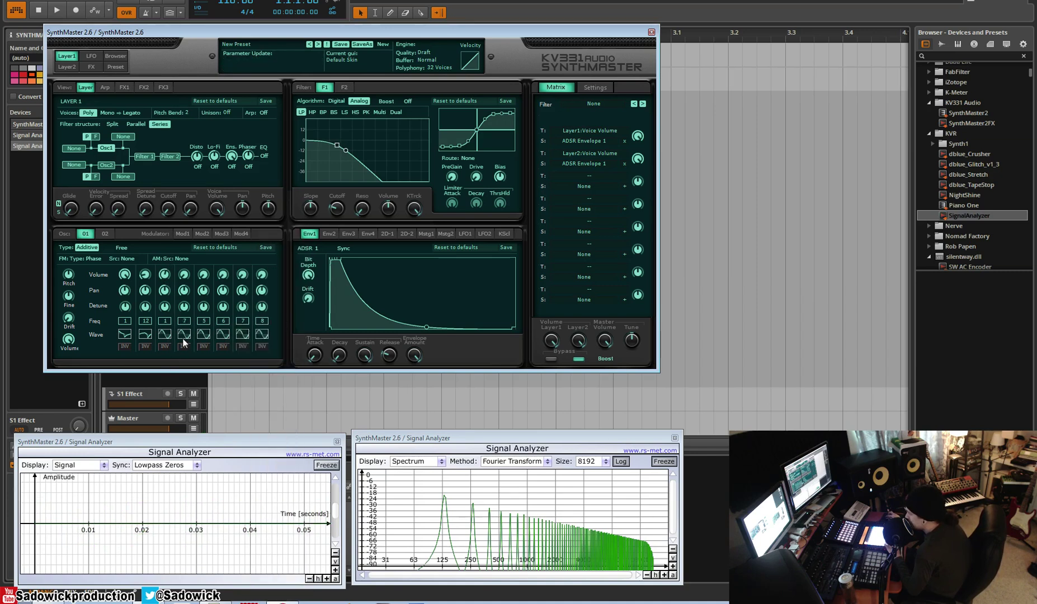
click(184, 334)
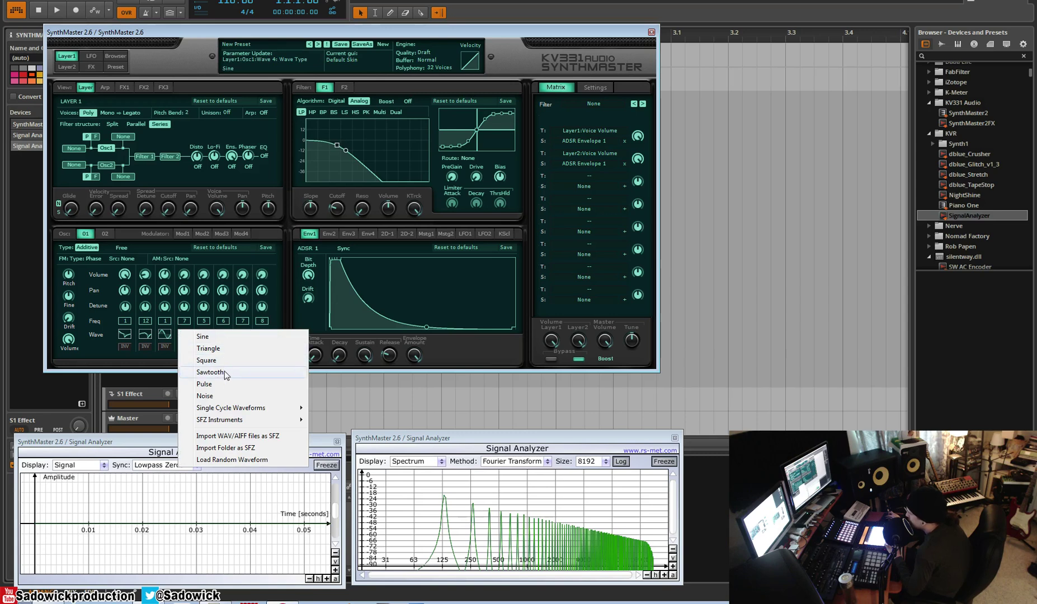
click(224, 371)
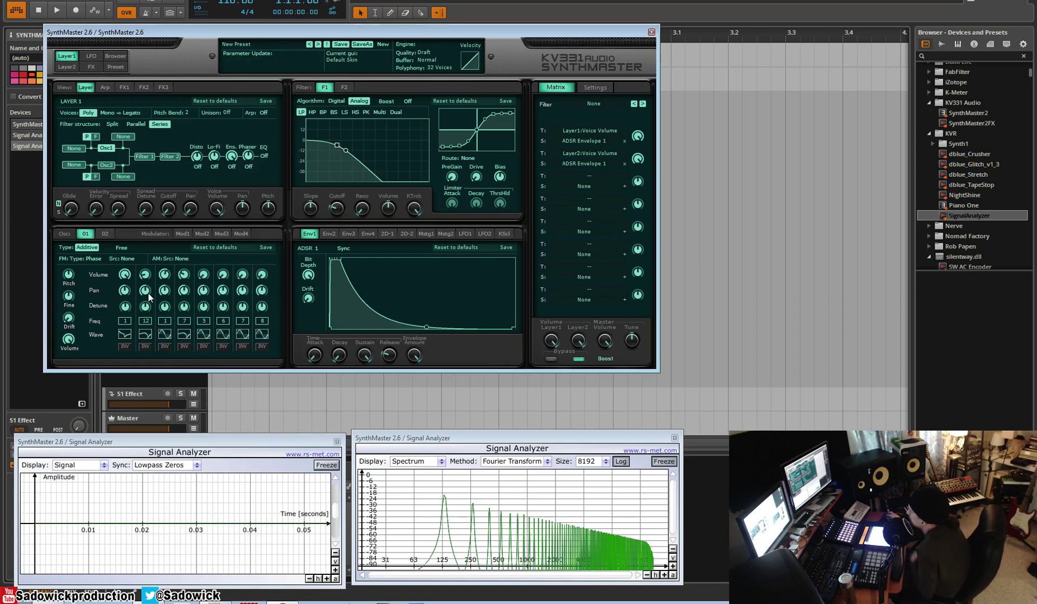
Start a new preset and set Osc1's type to Additive
click(386, 44)
click(397, 53)
click(95, 251)
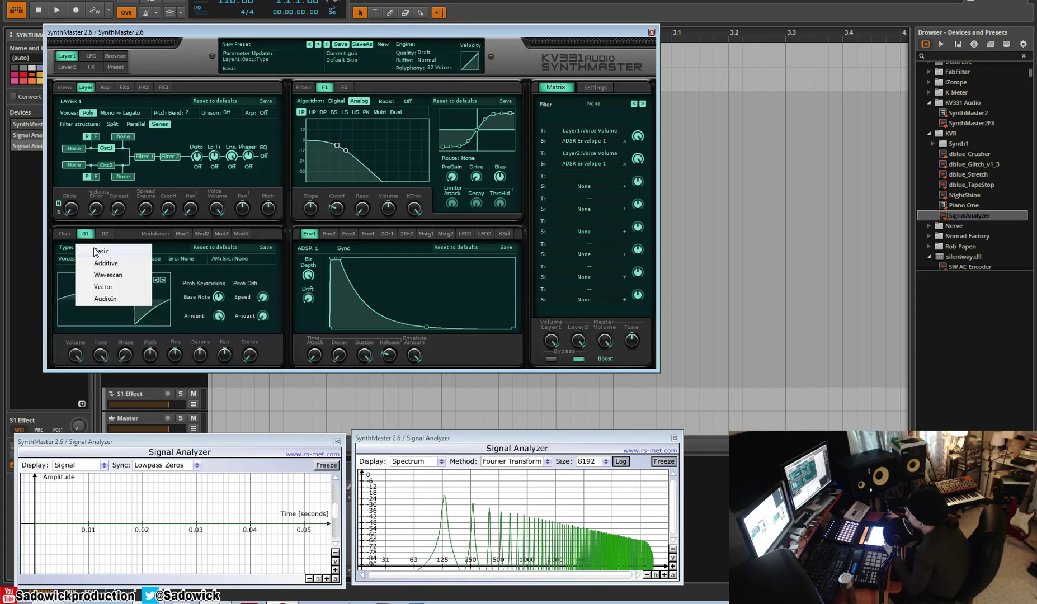
click(124, 265)
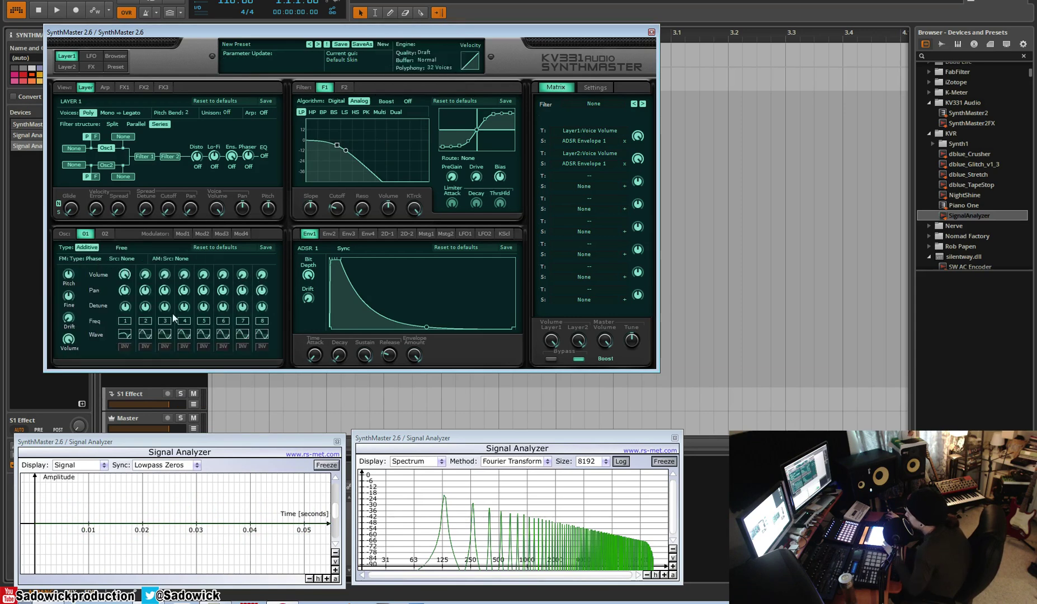
Set Waves 1–4 of the additive oscillator to Sawtooth
click(125, 334)
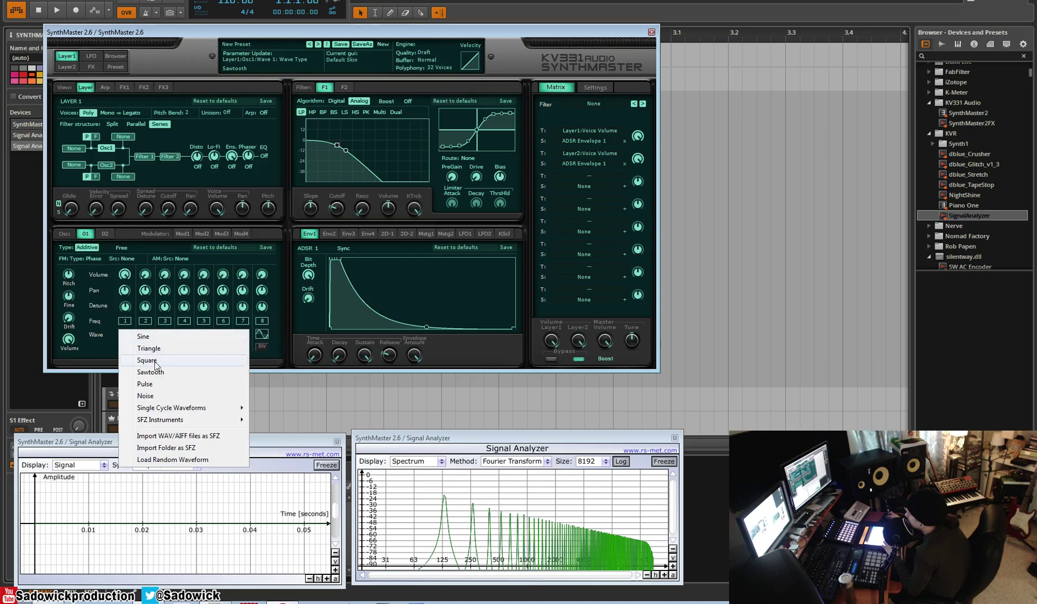
click(156, 371)
click(144, 335)
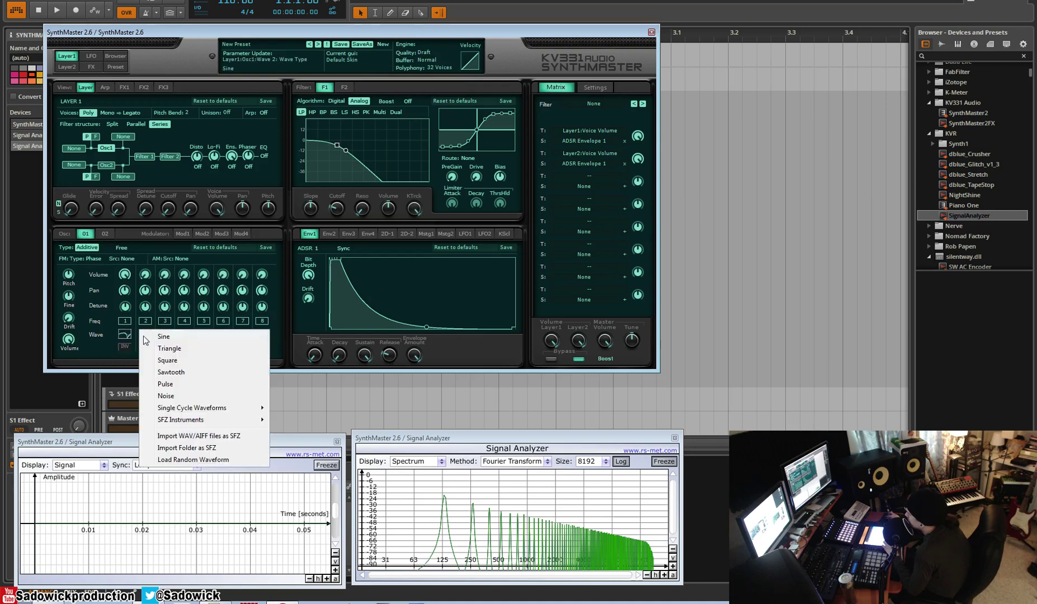
click(187, 373)
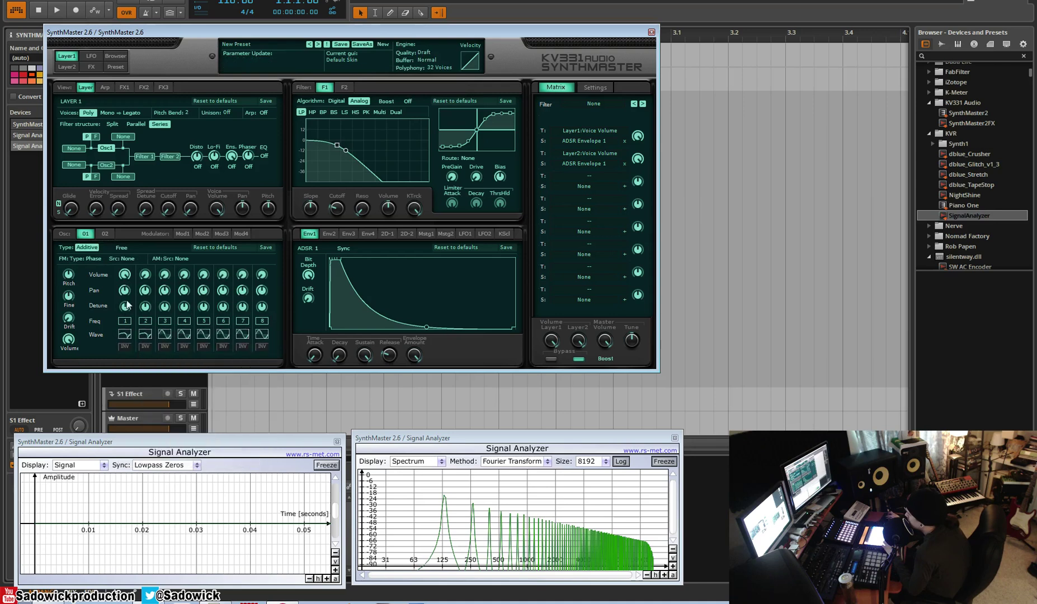
click(165, 335)
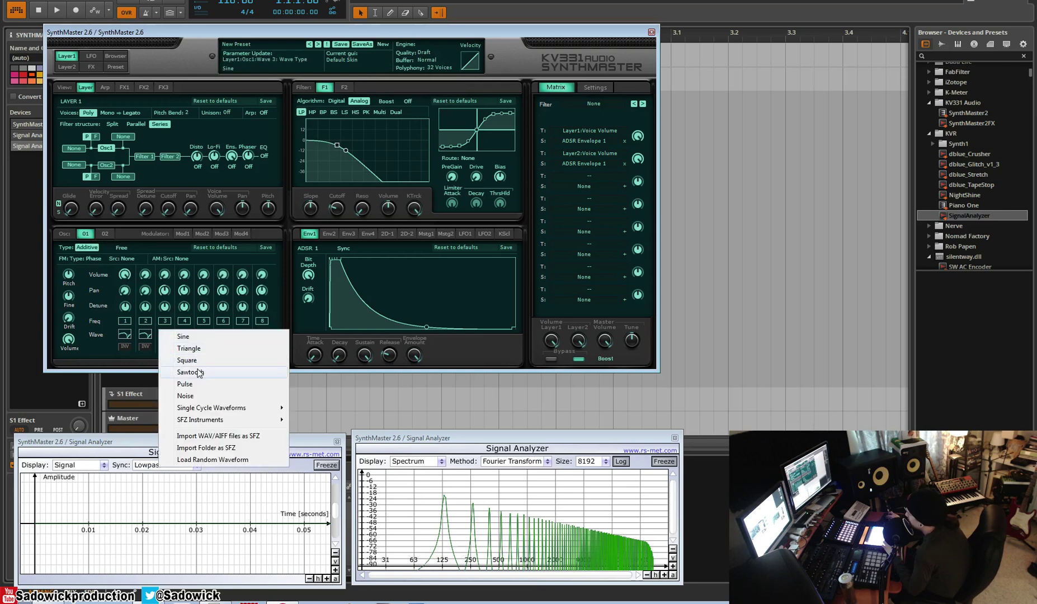
click(200, 372)
click(188, 336)
click(221, 373)
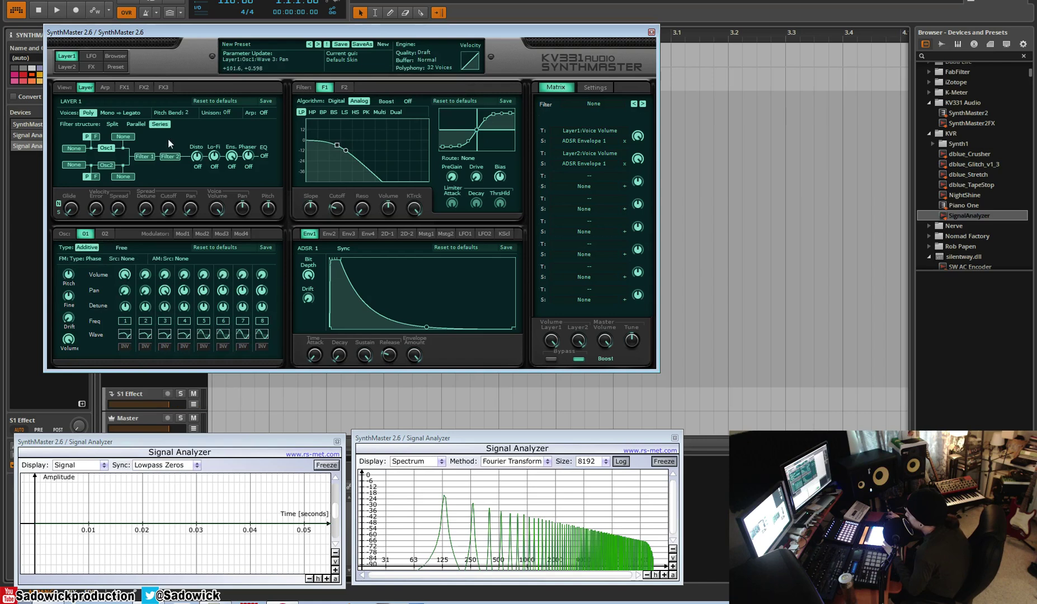
Slightly detune the fourth partial and set Freq 2–4 to harmonic 1
click(128, 308)
click(185, 307)
right_click(145, 321)
mouse_move(168, 332)
click(251, 231)
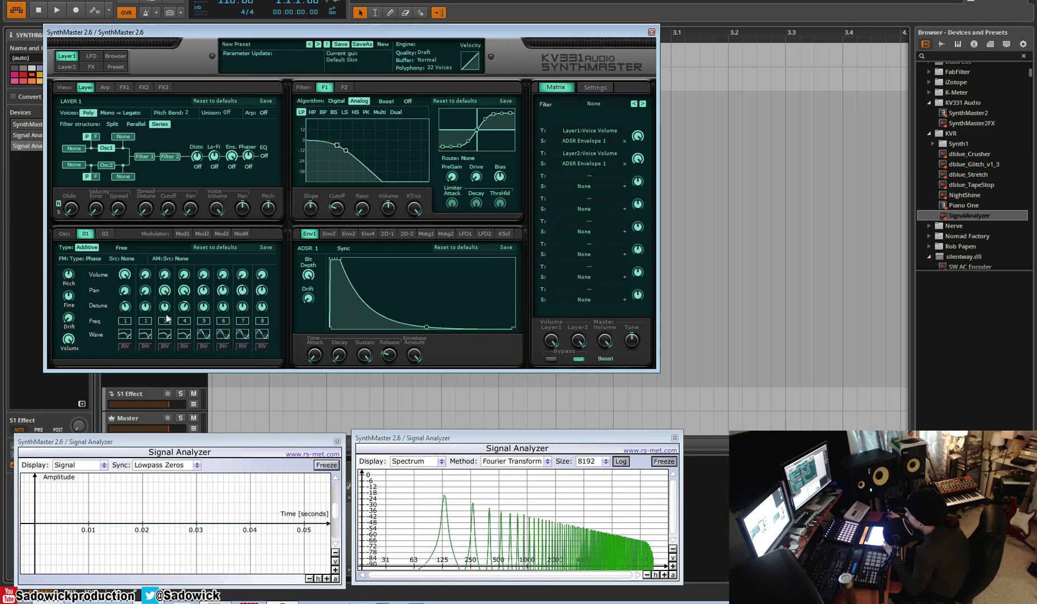
right_click(165, 321)
click(266, 247)
right_click(184, 320)
click(302, 246)
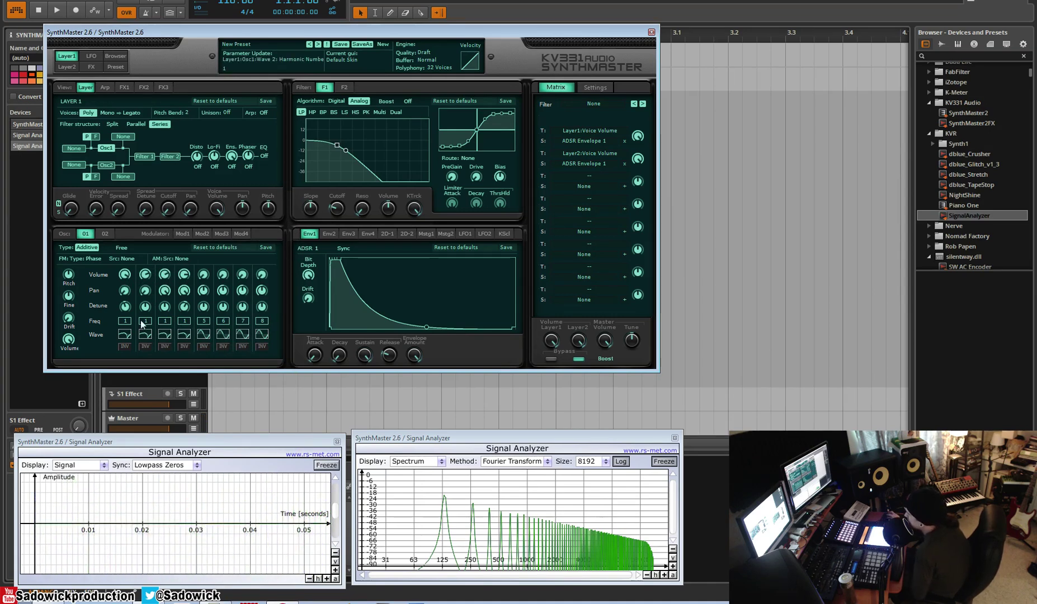
Make the third partial a square wave and browse the waveform categories
click(165, 335)
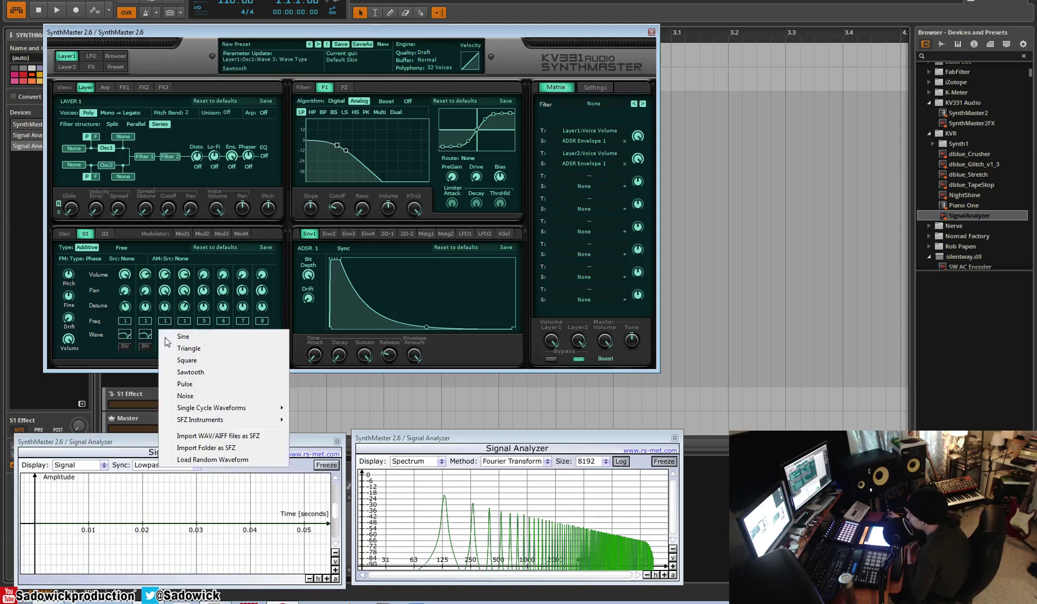
click(196, 361)
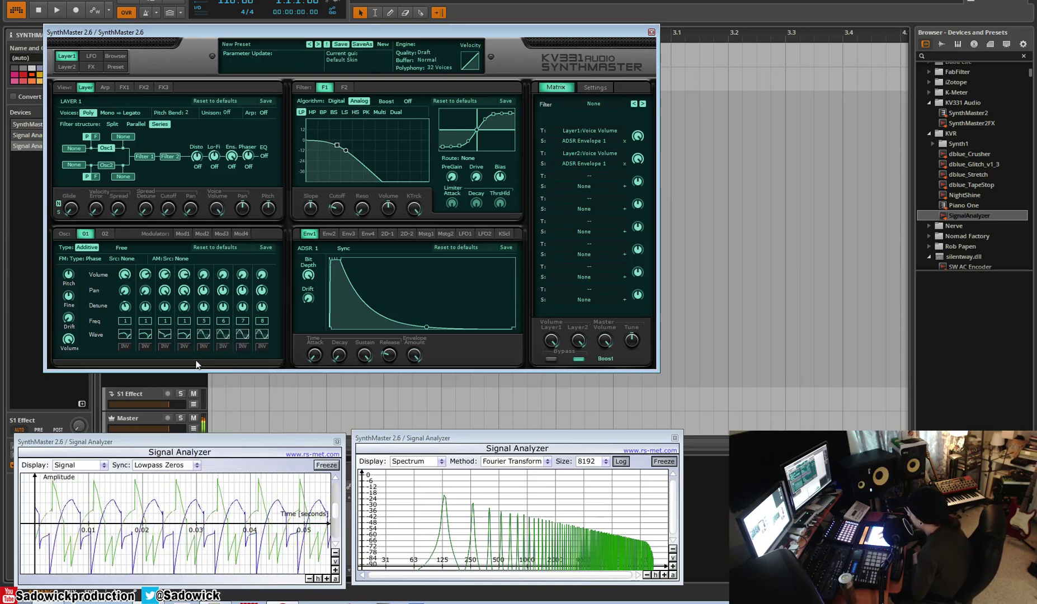
click(164, 334)
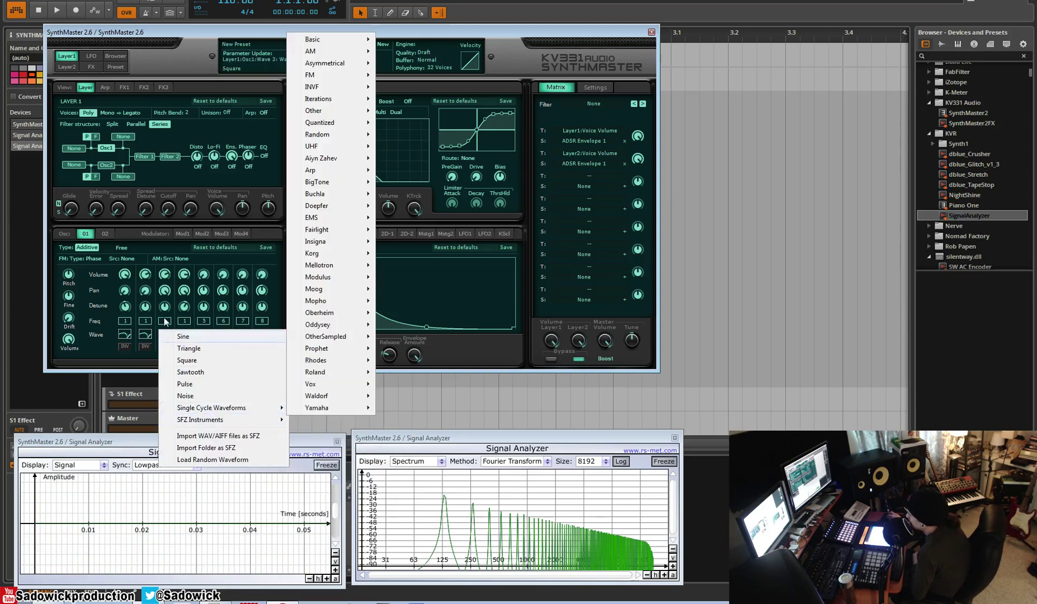
click(170, 337)
click(170, 337)
Load a Roland Juno-60 single-cycle waveform into the second partial
click(144, 335)
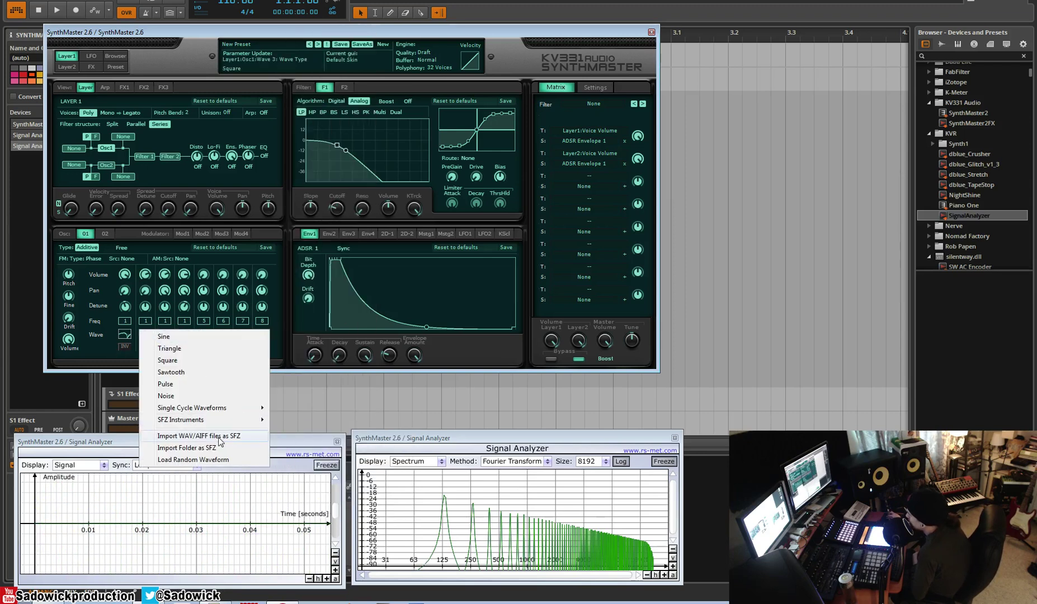
mouse_move(202, 420)
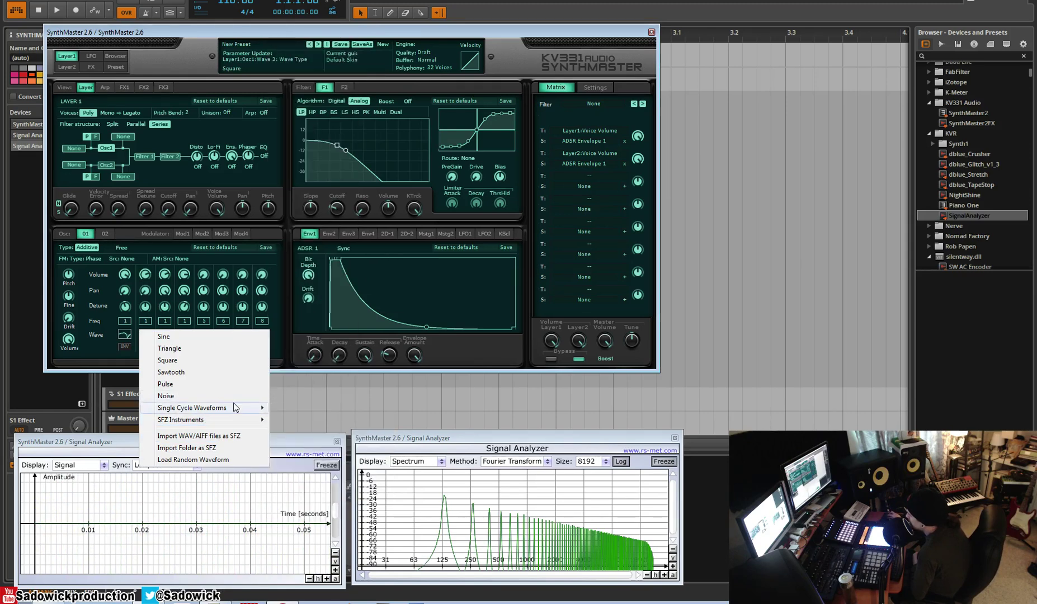
mouse_move(302, 372)
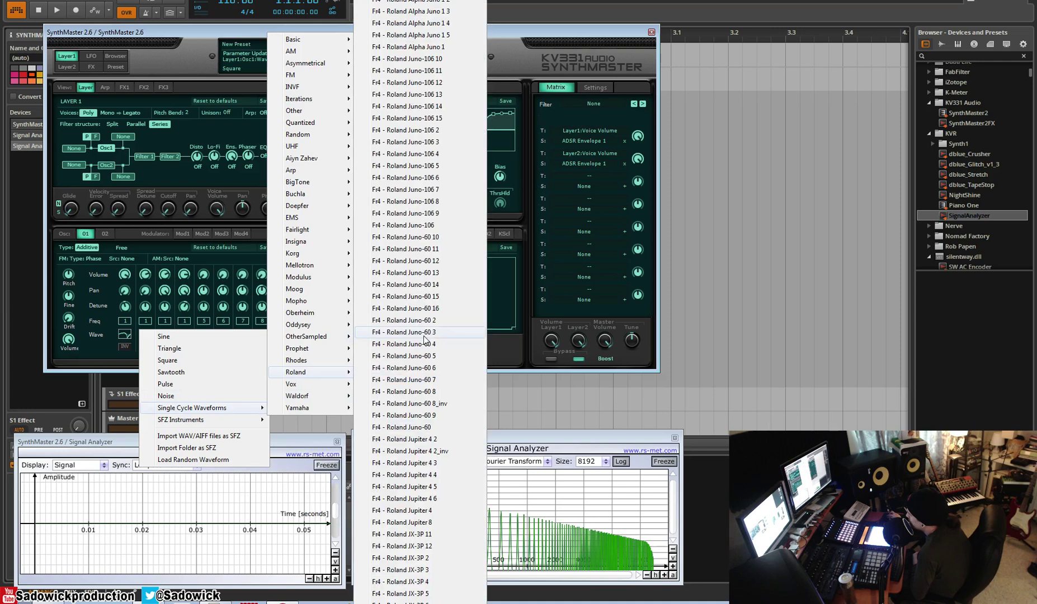
click(453, 336)
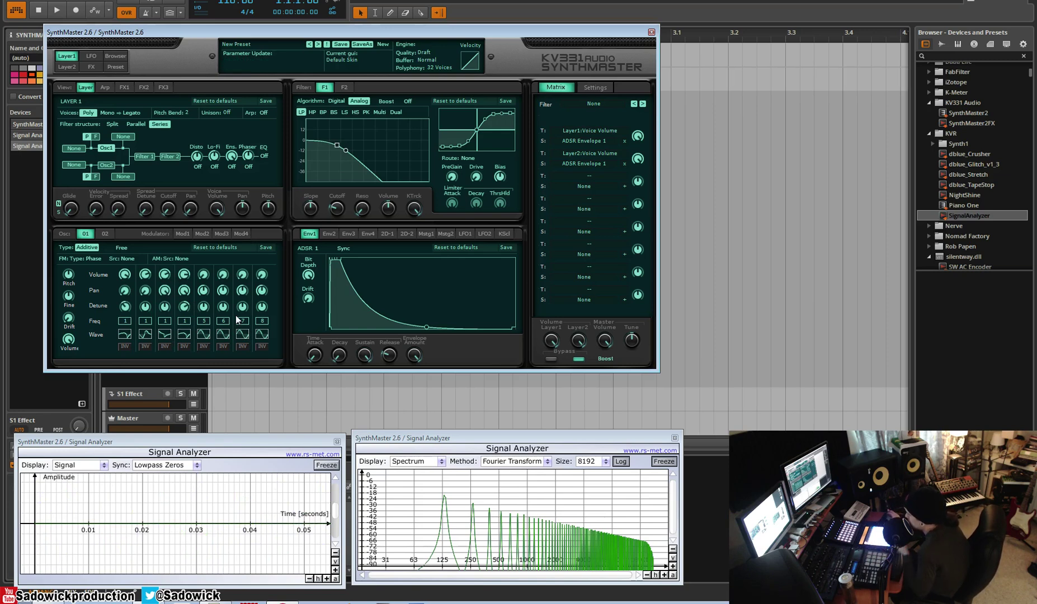
click(170, 336)
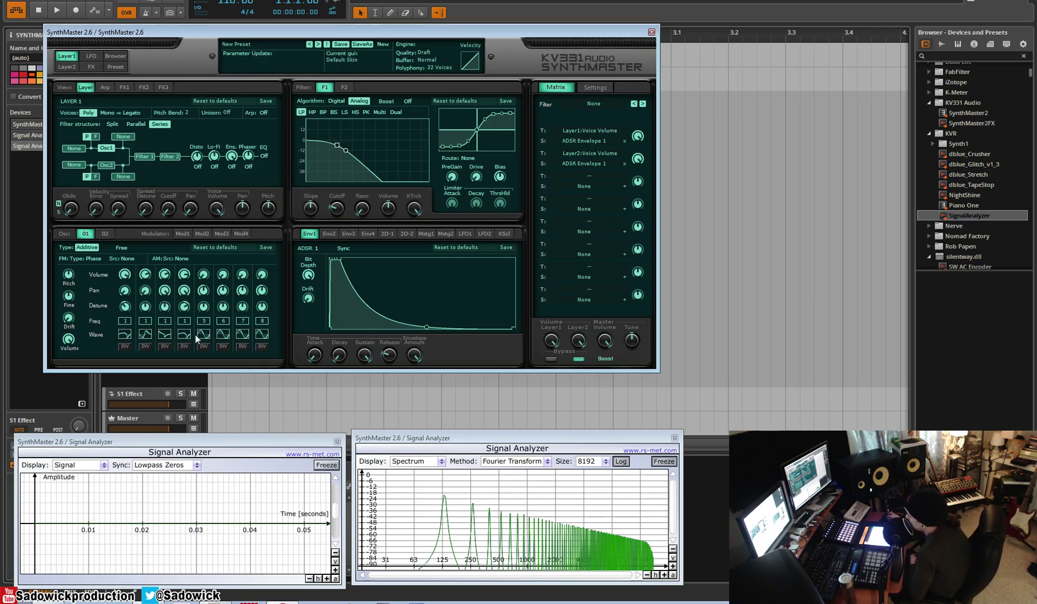